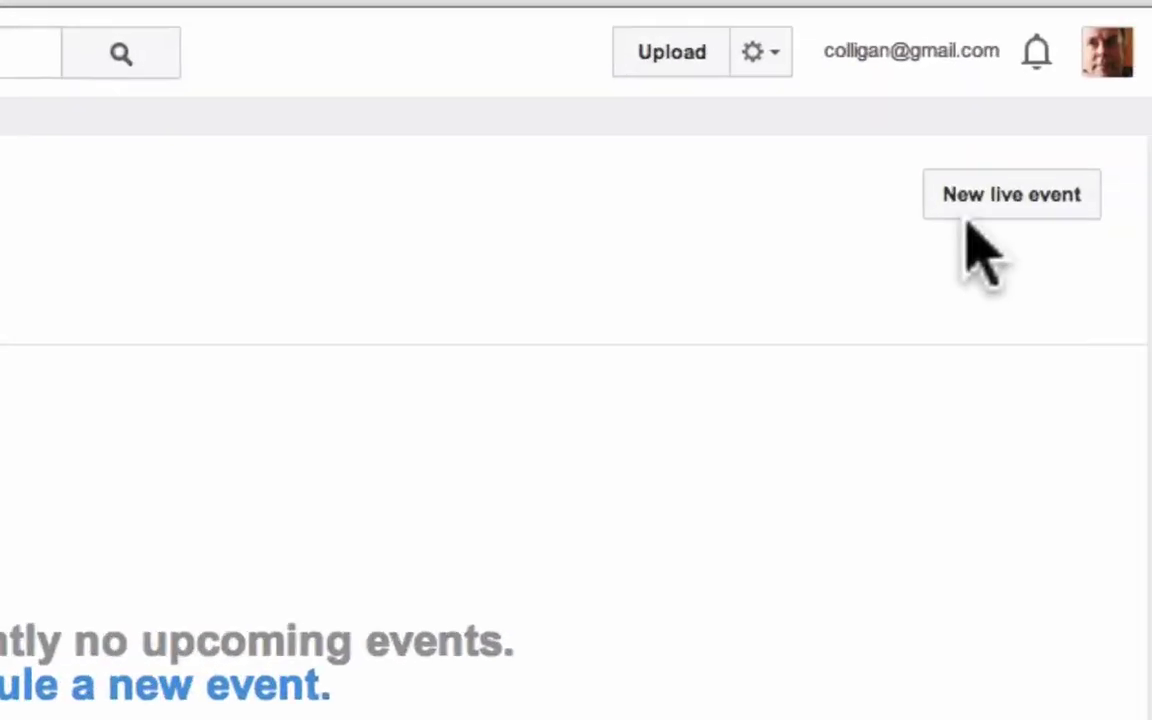
Start a new live event from the Live Events page, which has no upcoming events.
{"action": "left_click", "coordinate": [900, 240]}
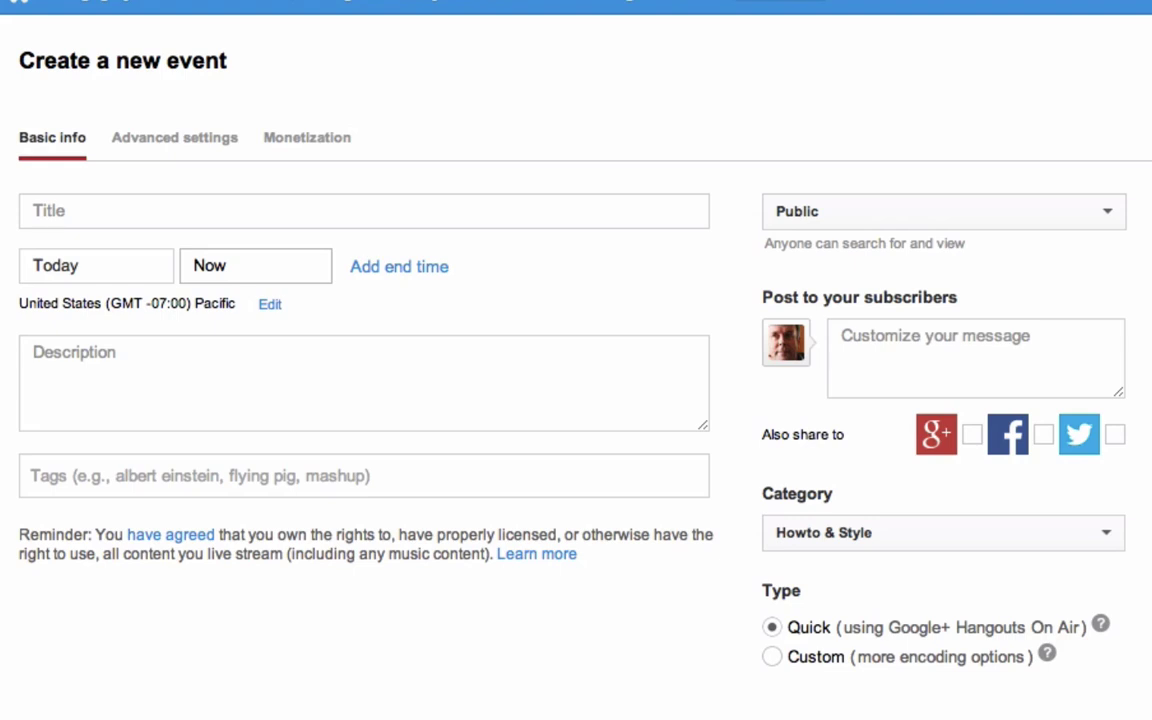
Title the event 'Paul Examines Podcasting' and set its start date to March 14, 2014.
{"action": "left_click", "coordinate": [97, 208]}
{"action": "type", "text": "Paul Examiones"}
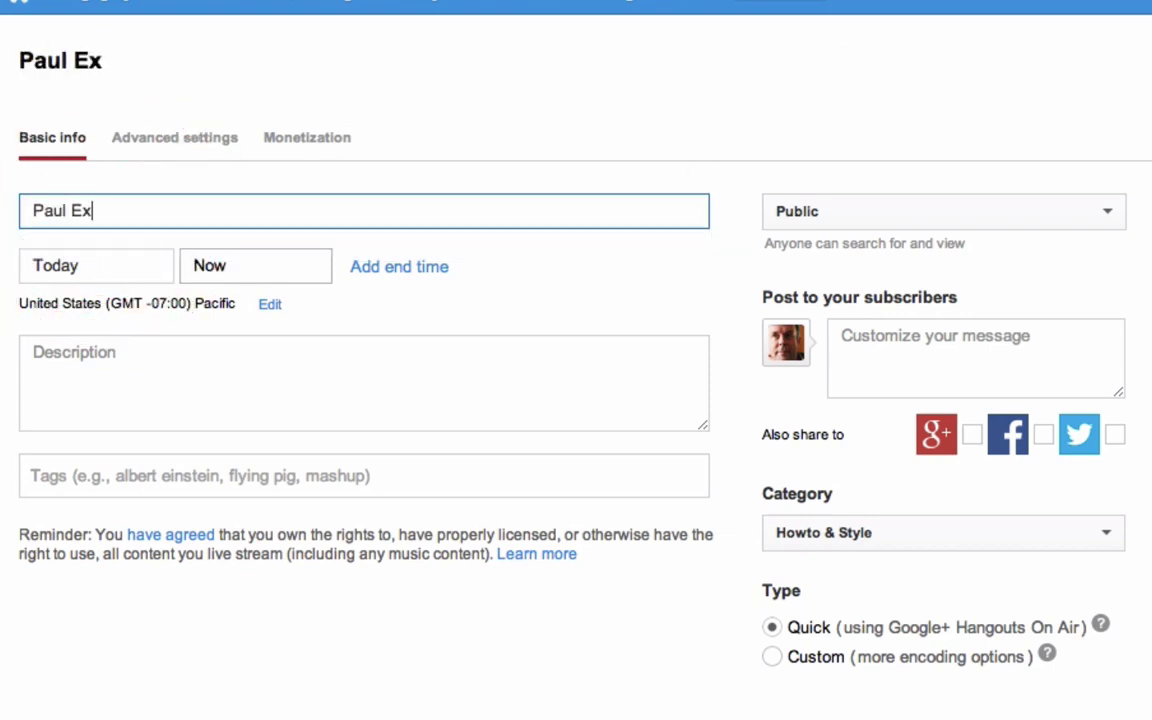
{"action": "key", "text": "BackSpace"}
{"action": "key", "text": "BackSpace"}
{"action": "key", "text": "BackSpace"}
{"action": "key", "text": "BackSpace"}
{"action": "type", "text": "nes Podcastings"}
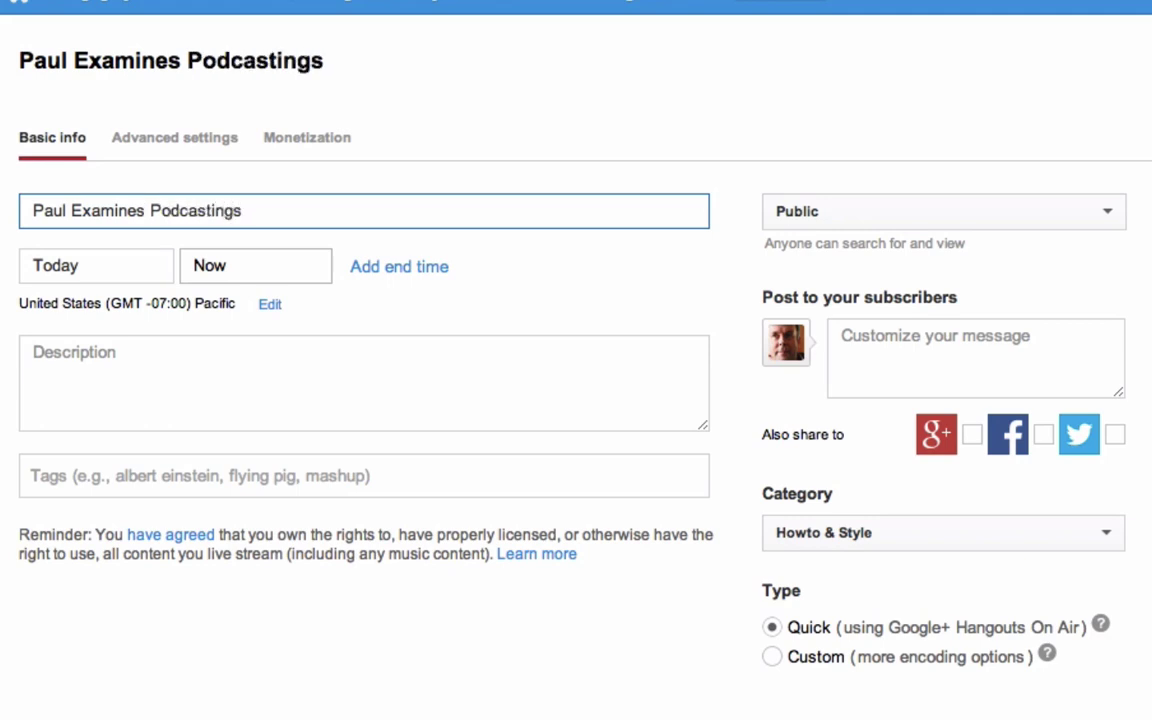
{"action": "key", "text": "BackSpace"}
{"action": "left_click", "coordinate": [64, 265]}
{"action": "left_click", "coordinate": [219, 386]}
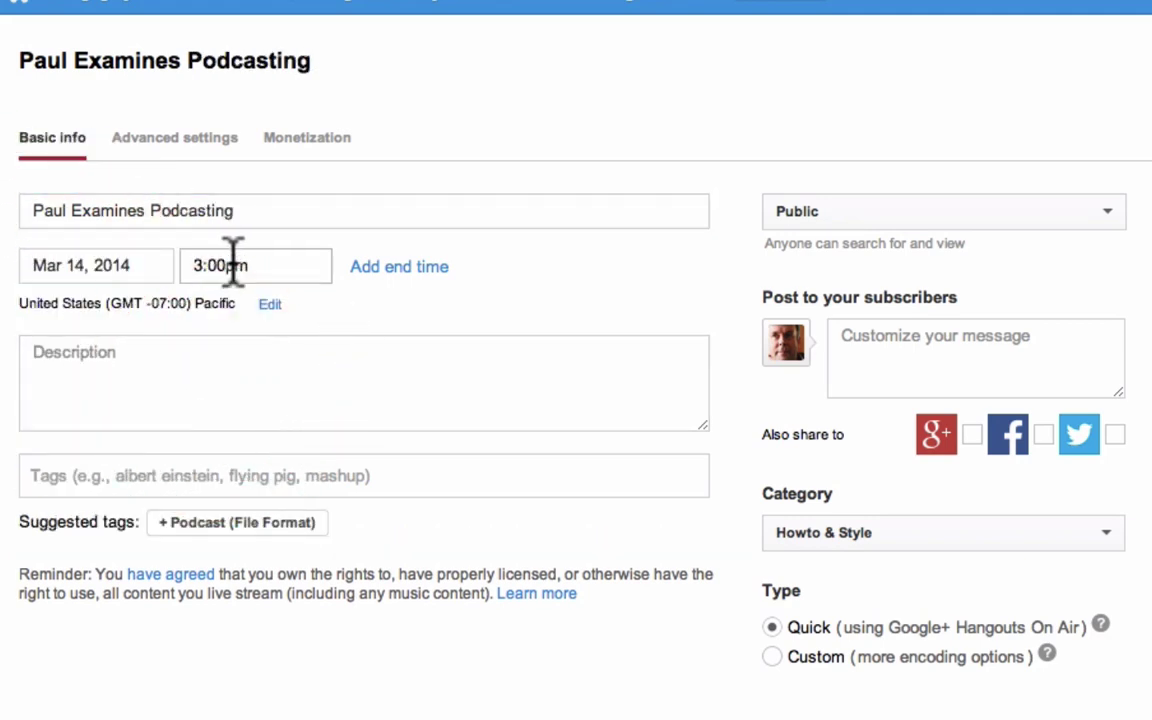
Add the description 'Paul examines podcasting on this live event.' and tags 'podcasting' and the host's name.
{"action": "left_click", "coordinate": [154, 354]}
{"action": "type", "text": "Paul"}
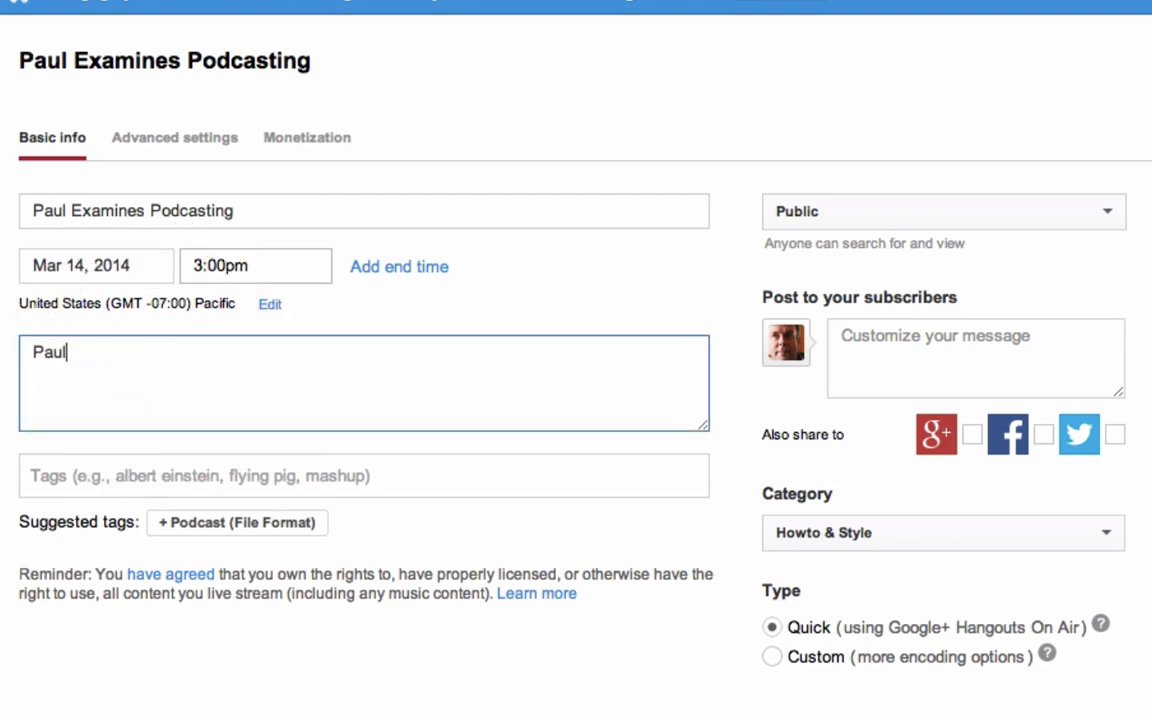
{"action": "type", "text": " examines podcasting"}
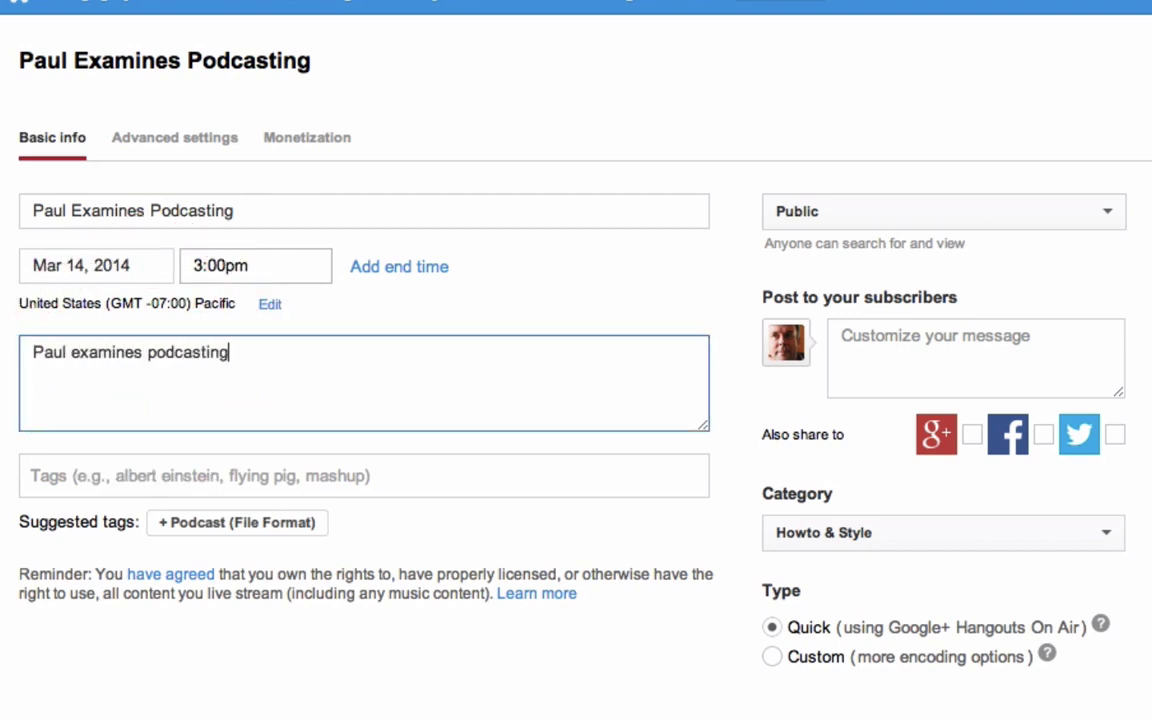
{"action": "type", "text": " on this live event."}
{"action": "key", "text": "Tab"}
{"action": "type", "text": "podcasting"}
{"action": "key", "text": "Return"}
{"action": "type", "text": "paul colligan"}
{"action": "key", "text": "Return"}
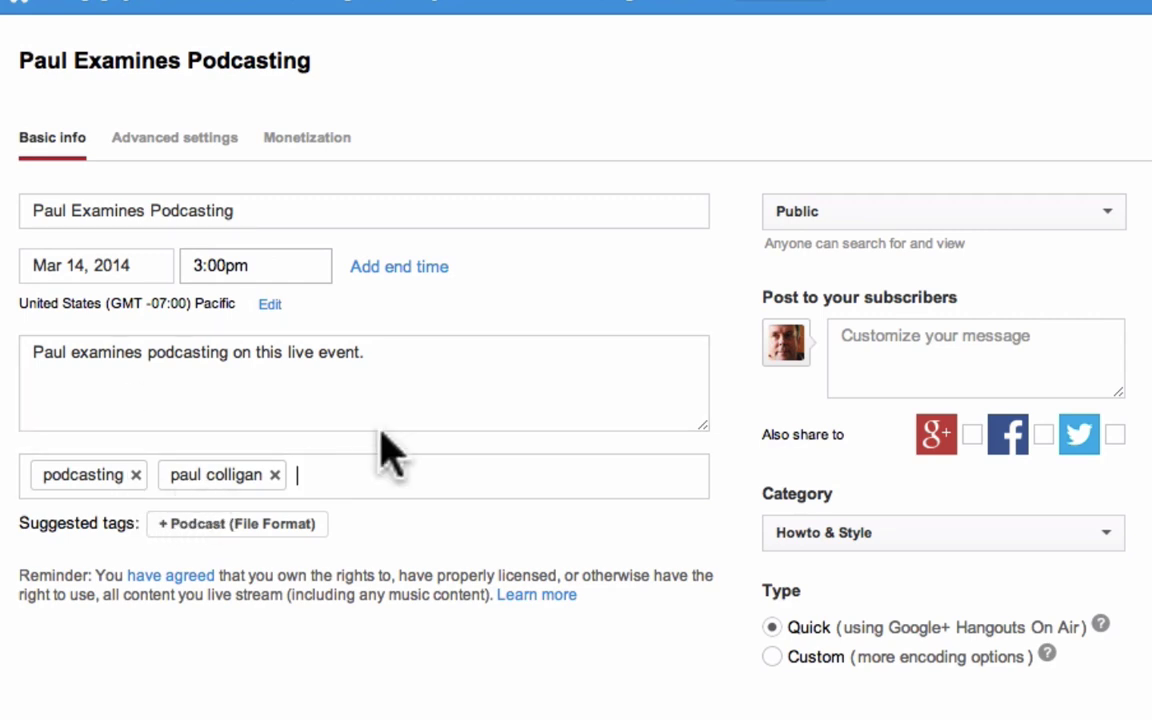
{"action": "left_click", "coordinate": [803, 227]}
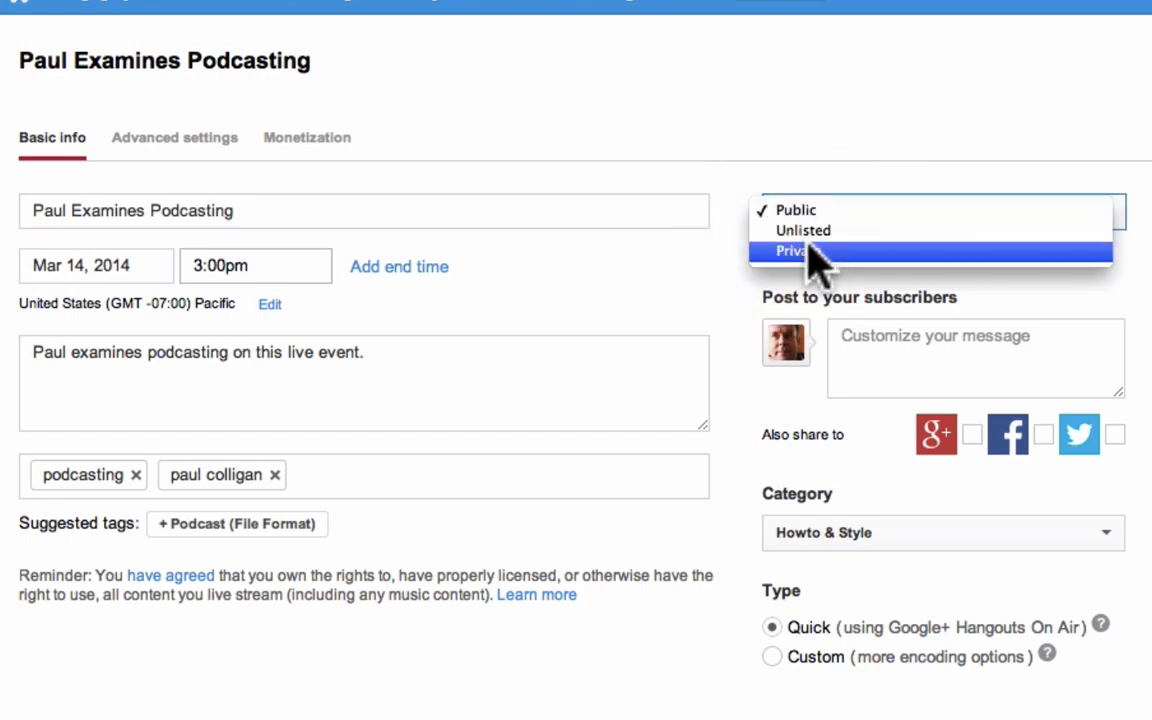
{"action": "left_click", "coordinate": [805, 210]}
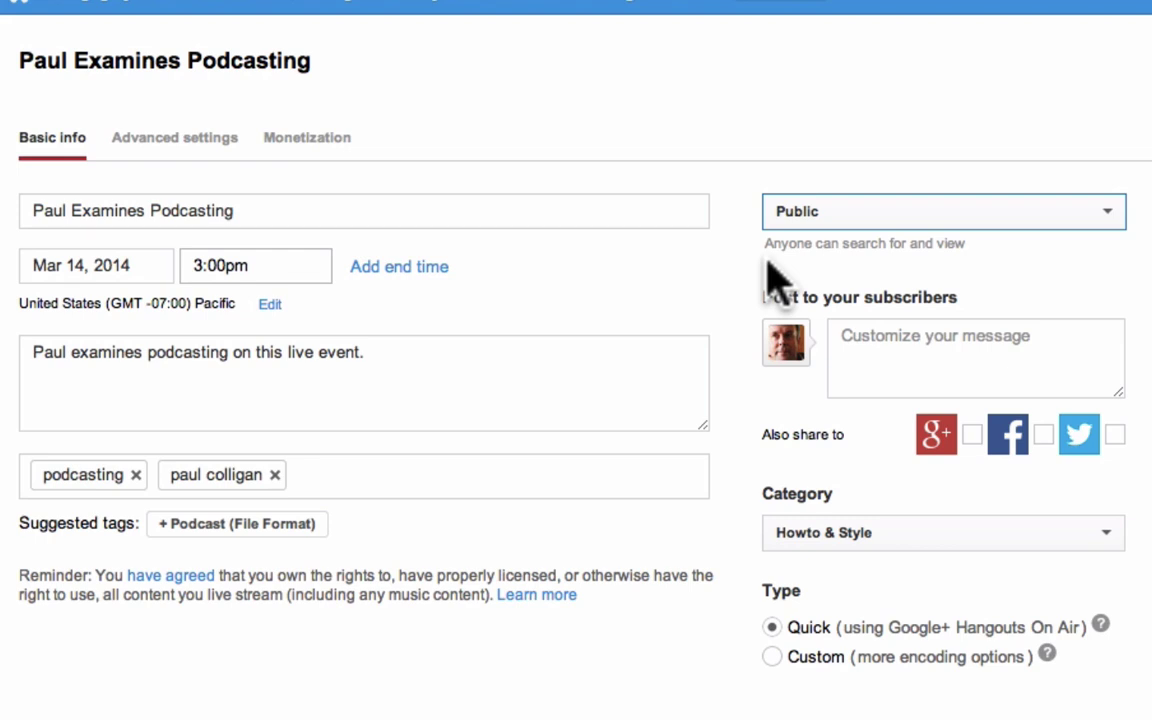
{"action": "left_click", "coordinate": [795, 222]}
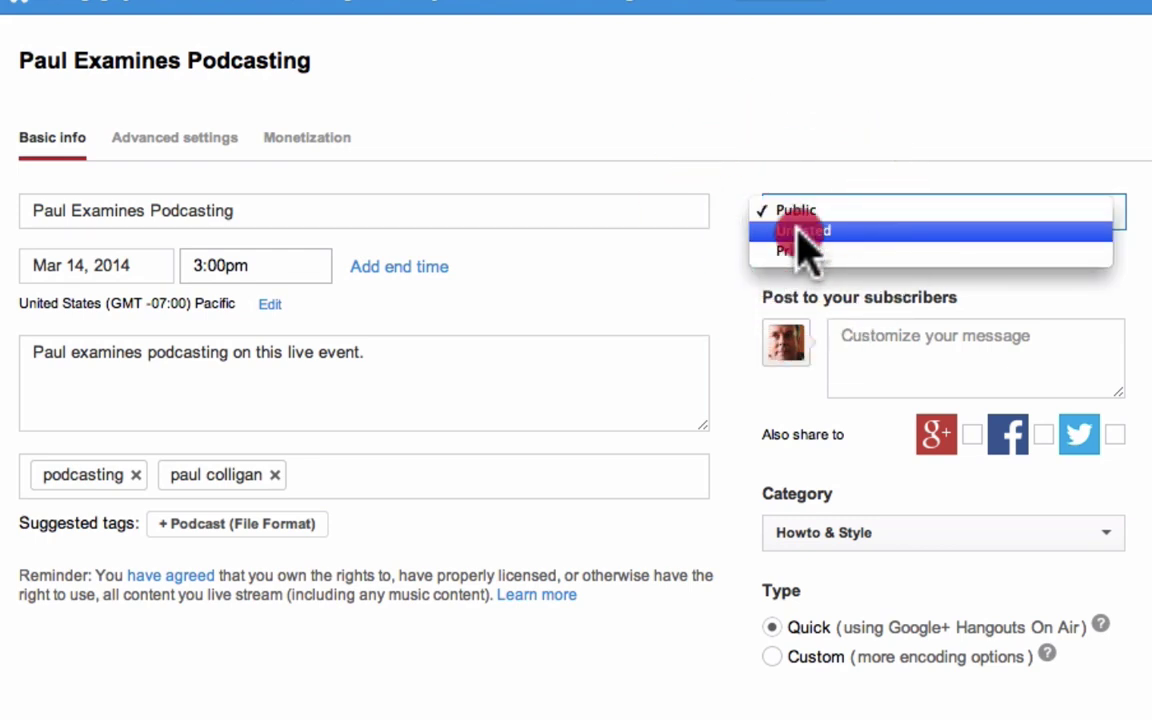
{"action": "left_click", "coordinate": [800, 231]}
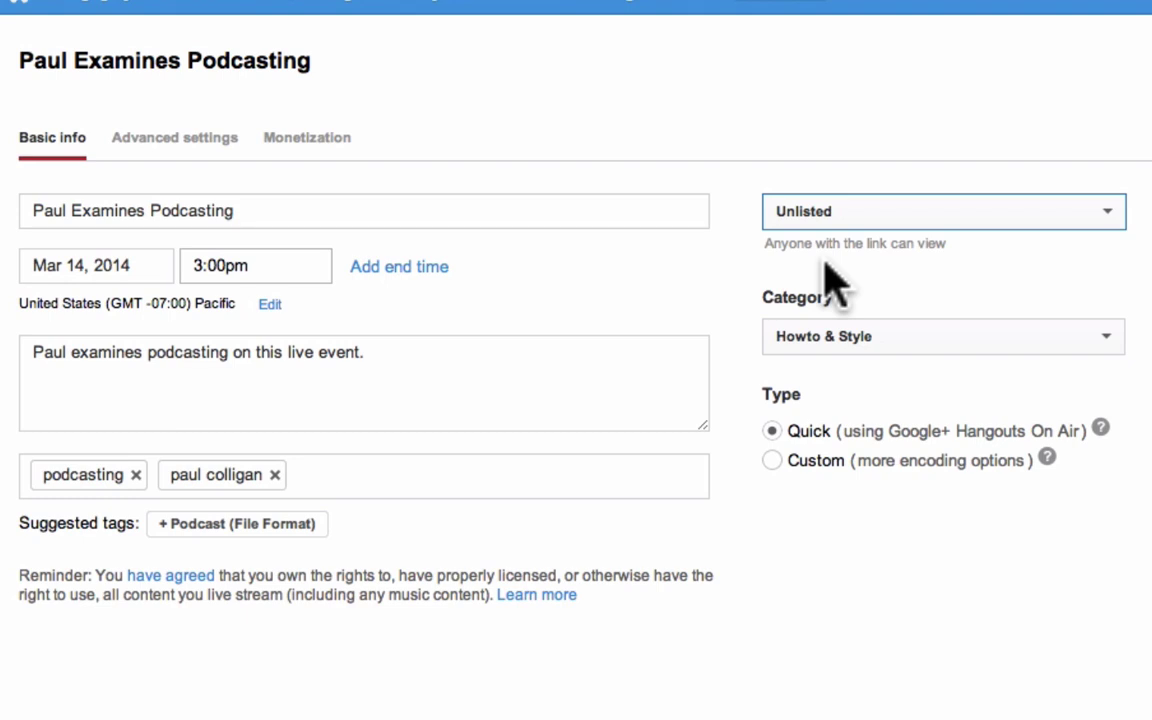
{"action": "left_click", "coordinate": [815, 211]}
{"action": "left_click", "coordinate": [812, 230]}
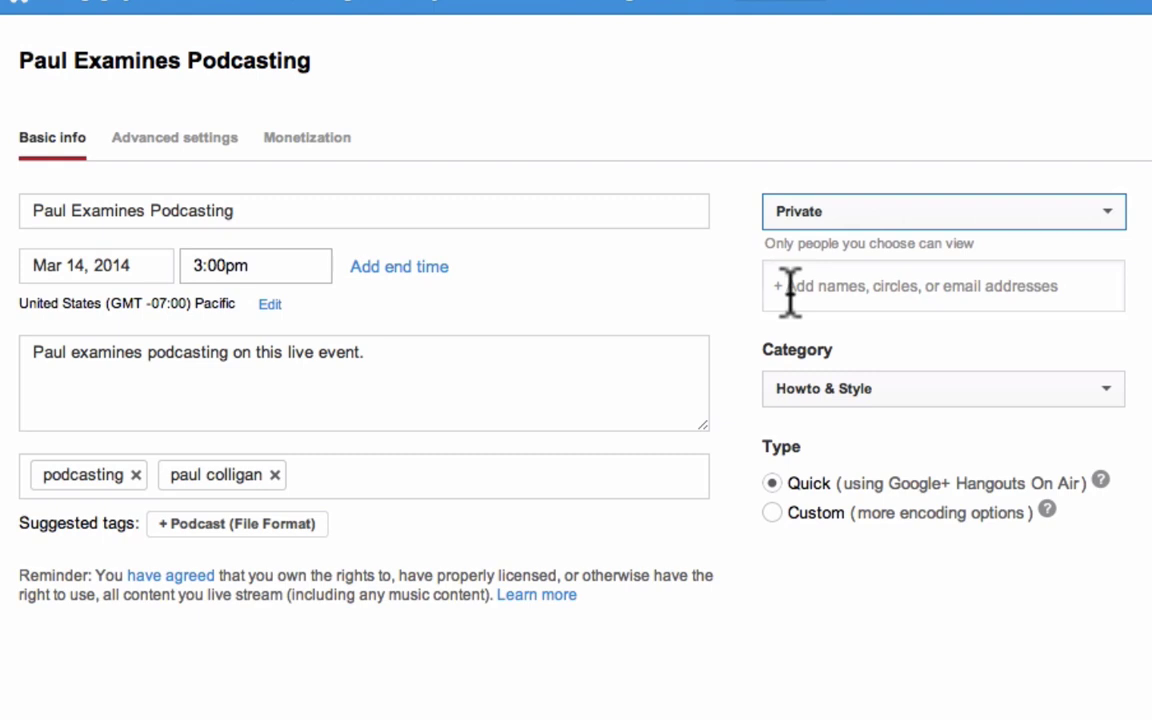
{"action": "left_click", "coordinate": [787, 215]}
{"action": "left_click", "coordinate": [795, 175]}
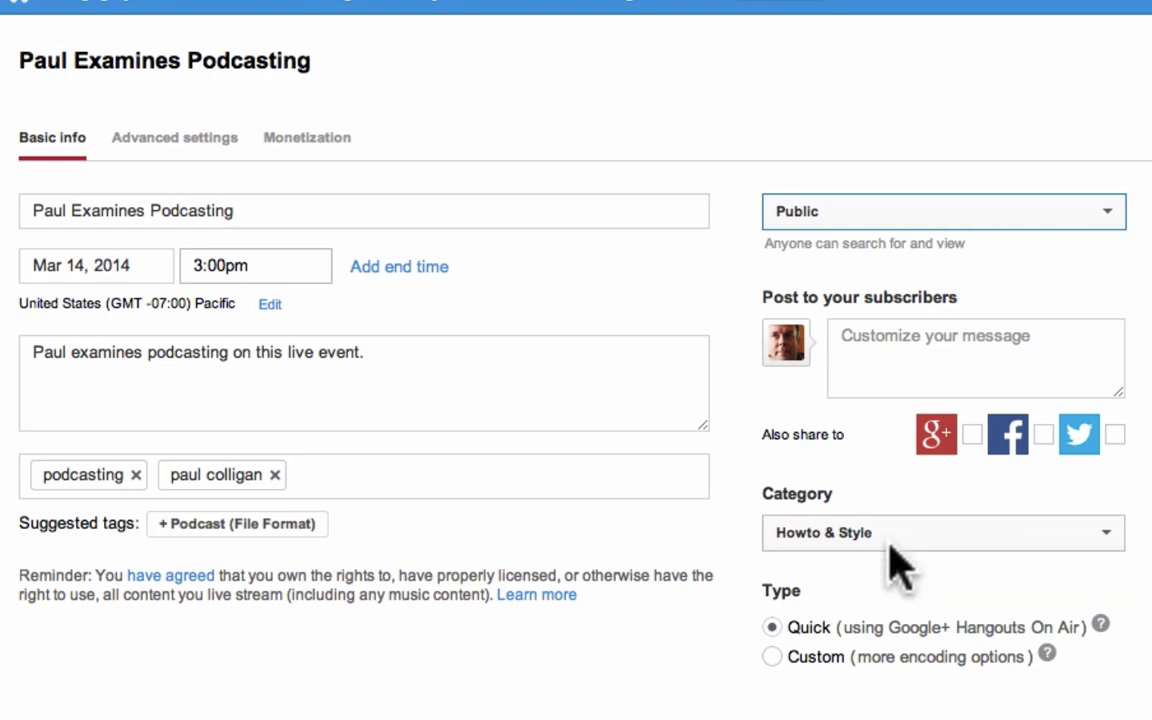
Pick Education from the Category dropdown, replacing Howto & Style.
{"action": "left_click", "coordinate": [823, 538]}
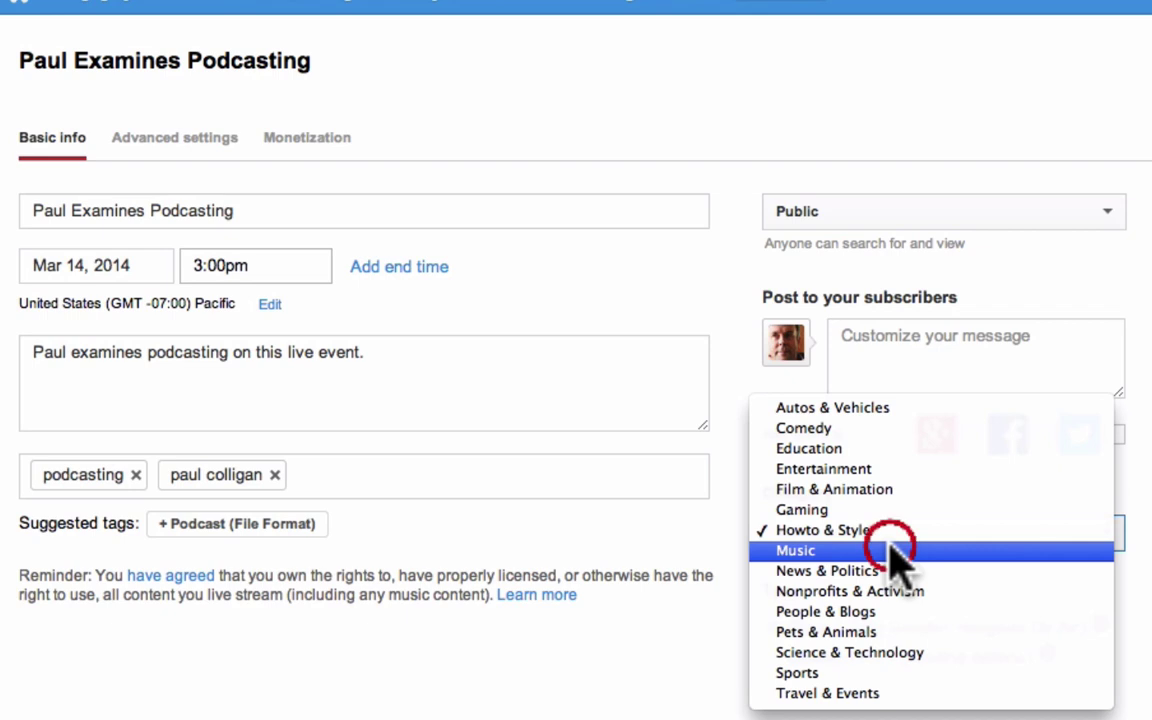
{"action": "left_click", "coordinate": [858, 466]}
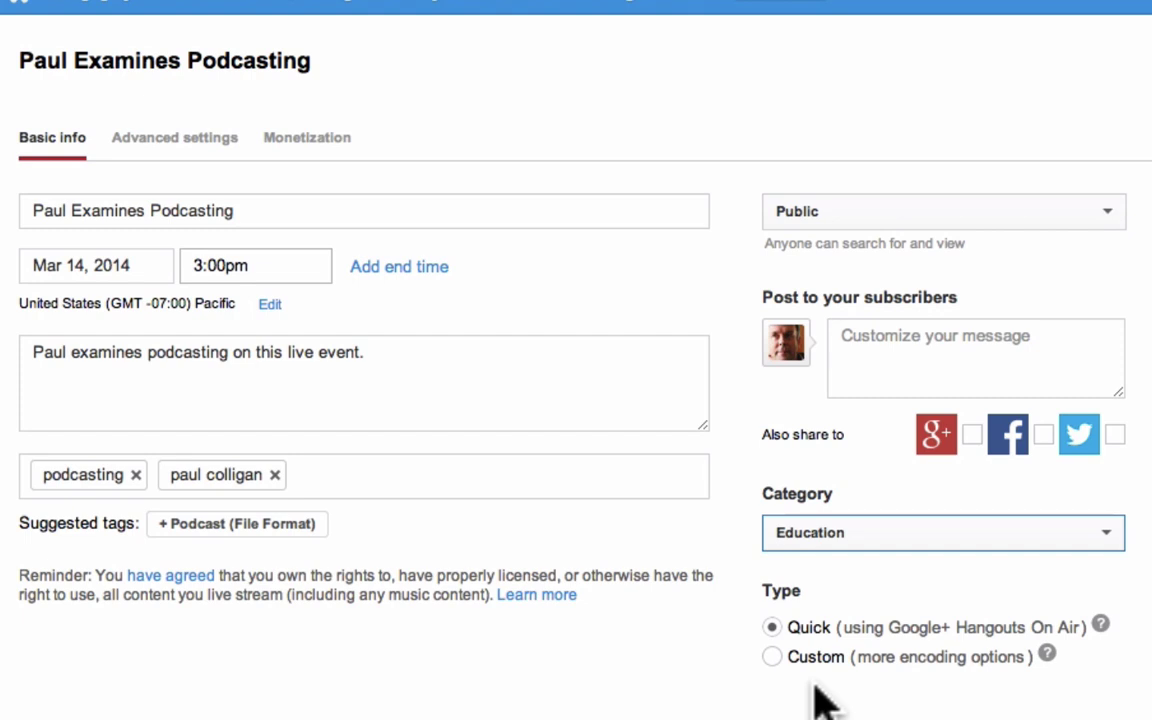
{"action": "left_click", "coordinate": [771, 656]}
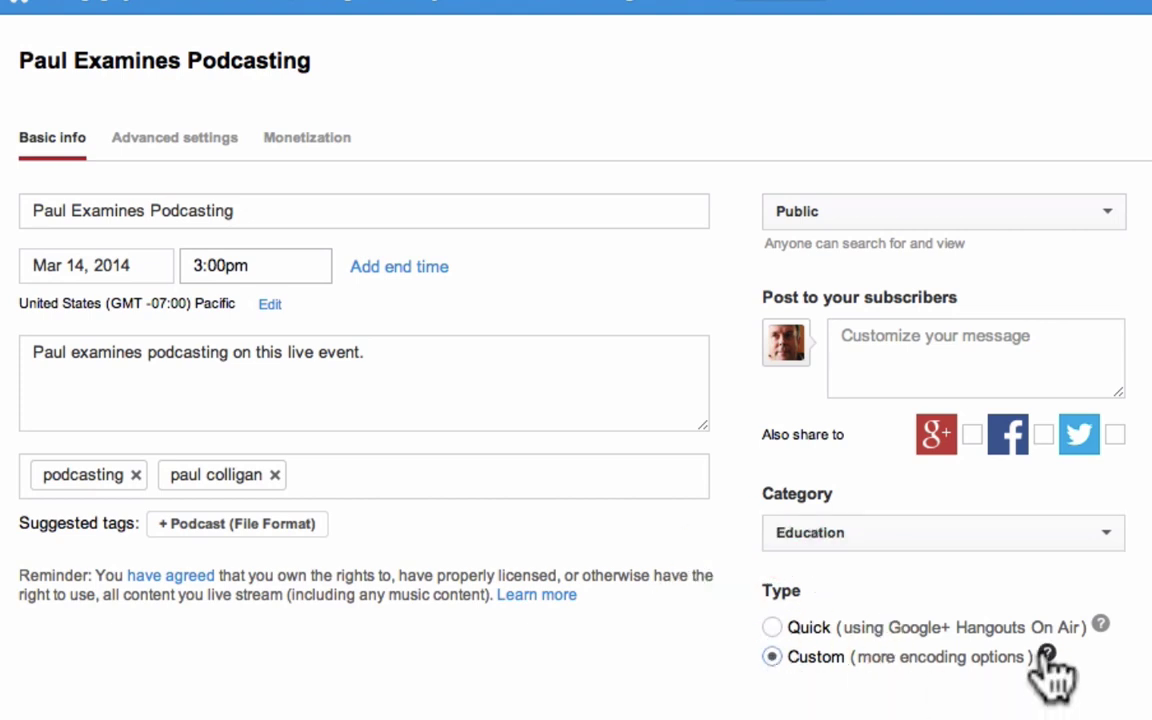
{"action": "mouse_move", "coordinate": [1044, 658]}
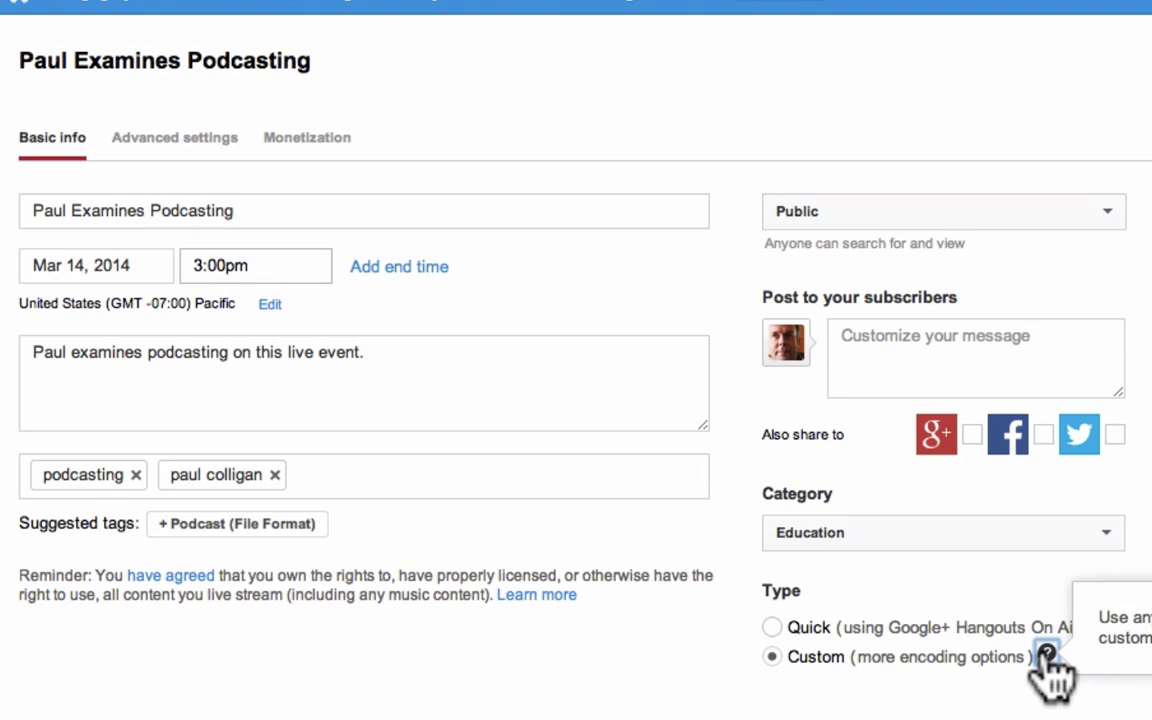
{"action": "left_click", "coordinate": [1044, 656]}
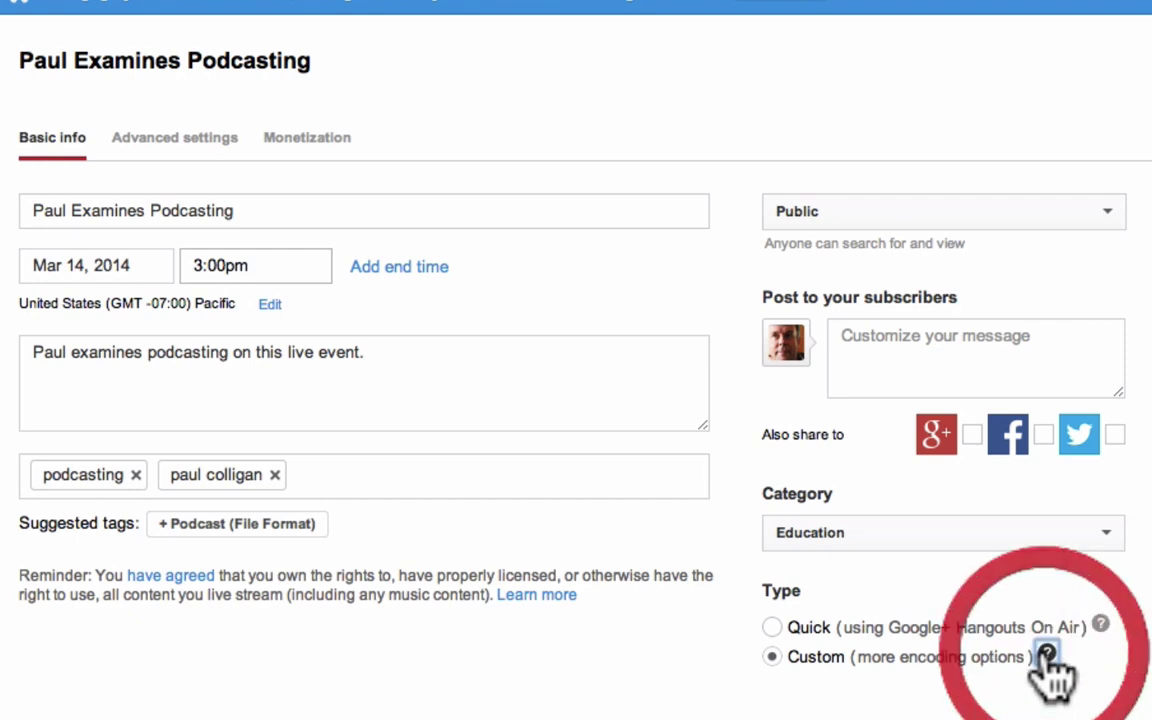
{"action": "left_click", "coordinate": [771, 627]}
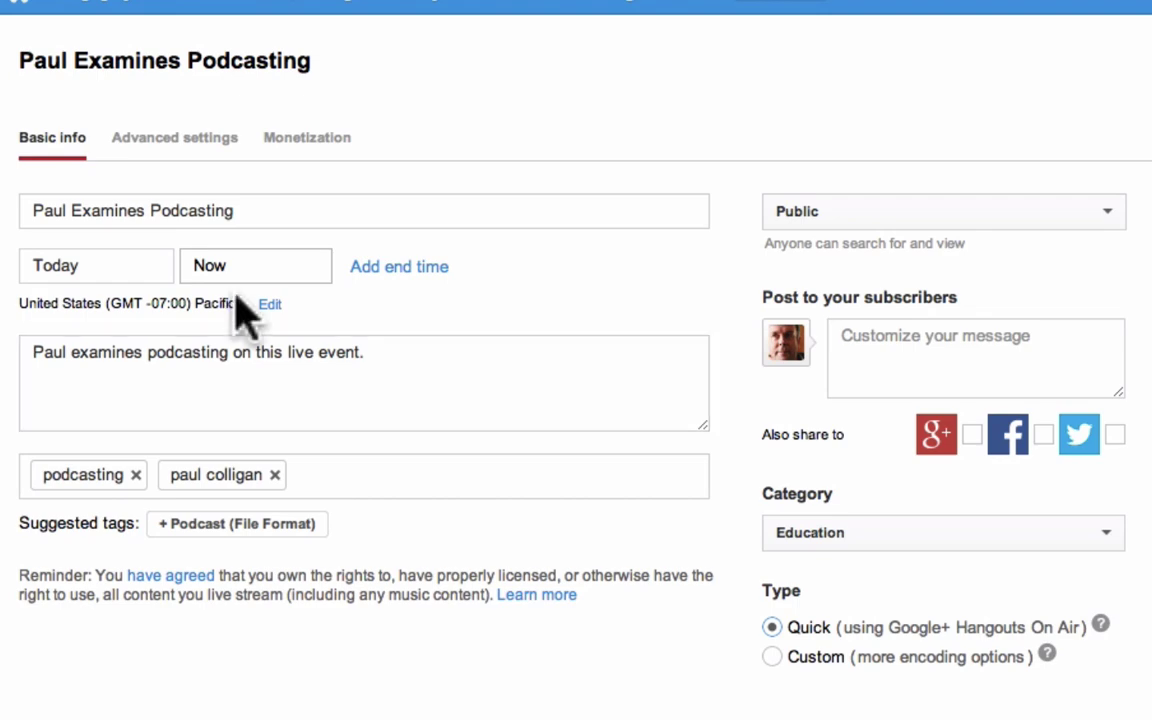
Change the start date to March 13, 2014 and create the event.
{"action": "left_click", "coordinate": [44, 264]}
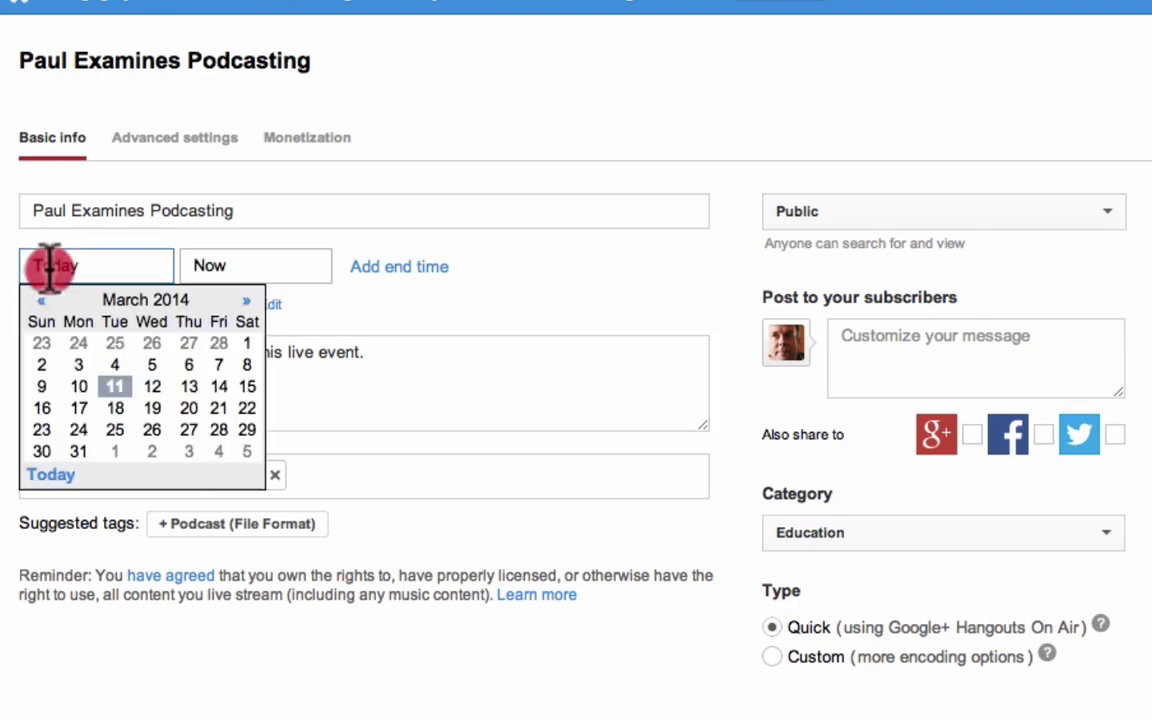
{"action": "left_click", "coordinate": [188, 386]}
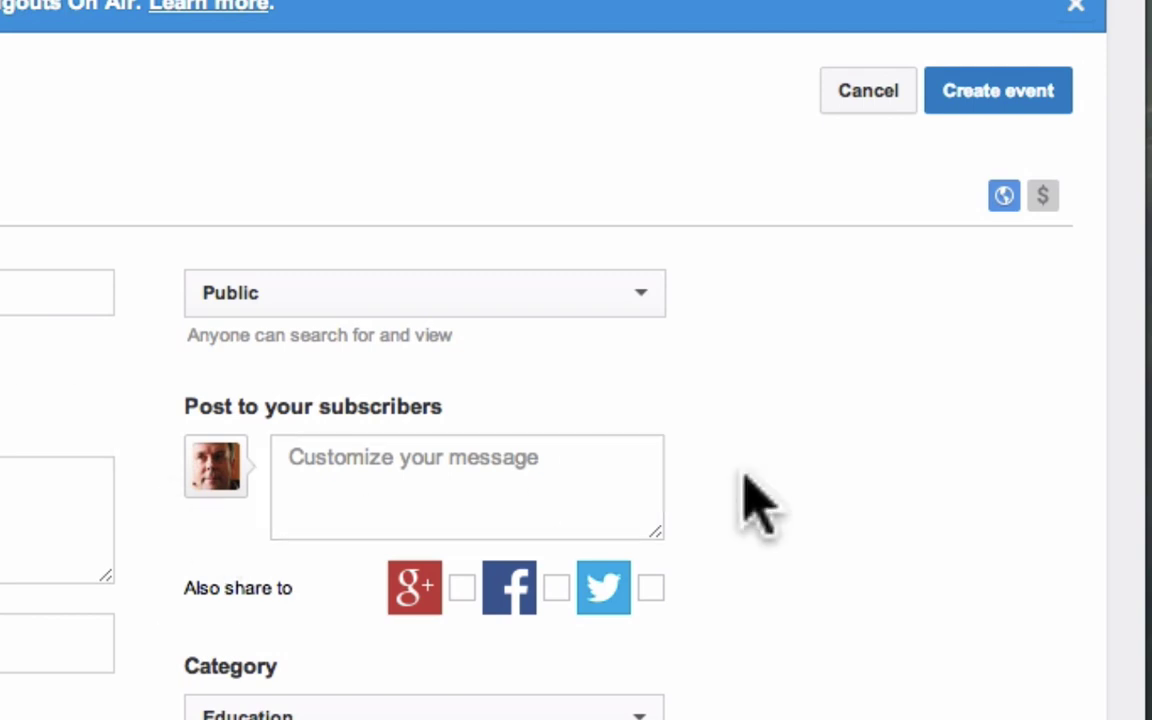
{"action": "left_click", "coordinate": [978, 96]}
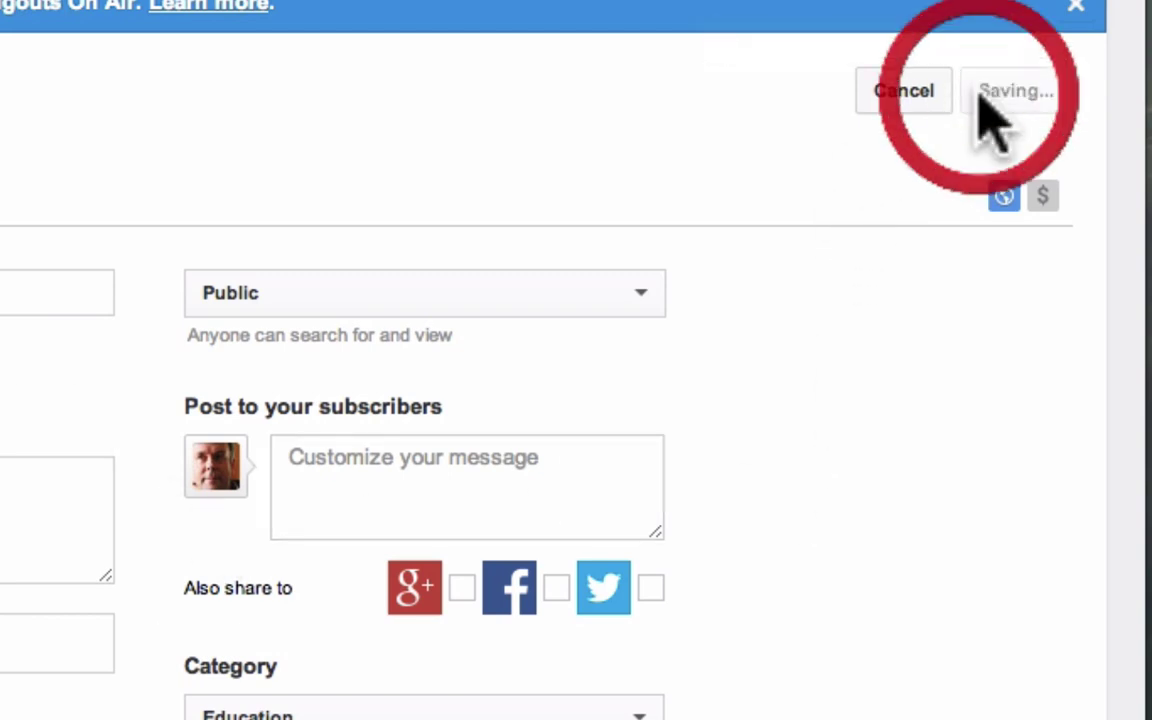